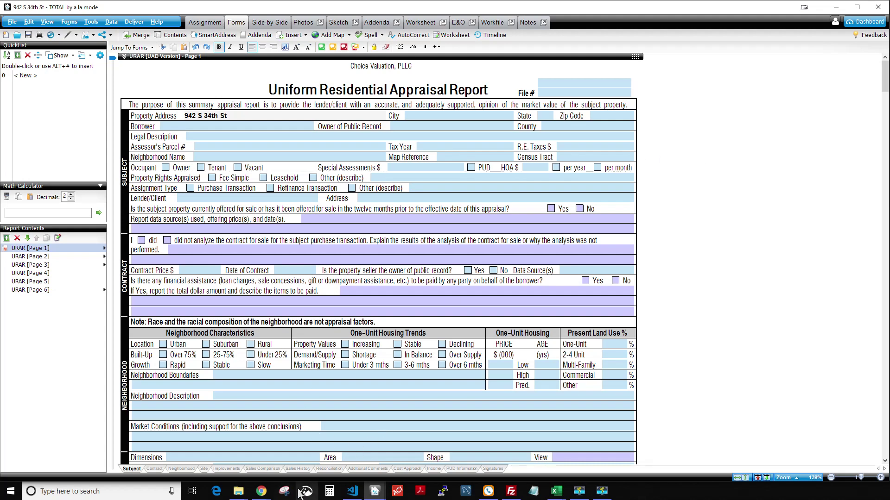
- Export the 942 S 34th St Spark sales grid with Grid/Cost Export Settings, then open Report (1).tdcx
click(262, 492)
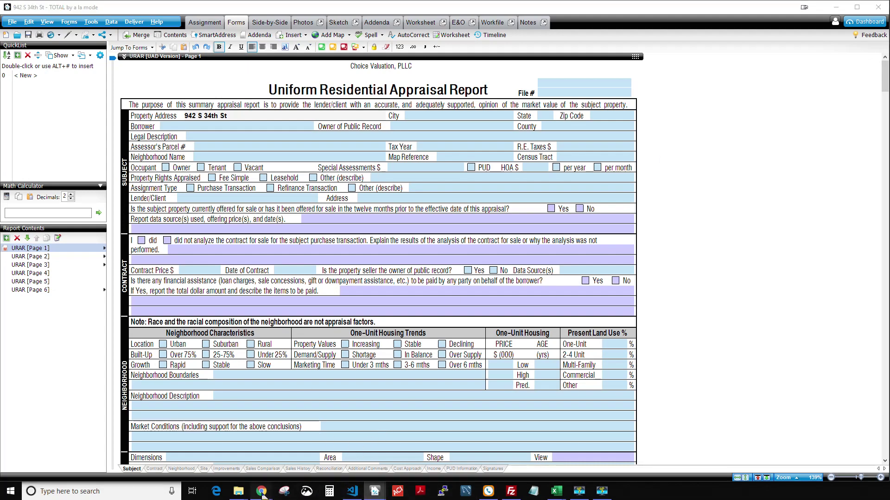
click(338, 454)
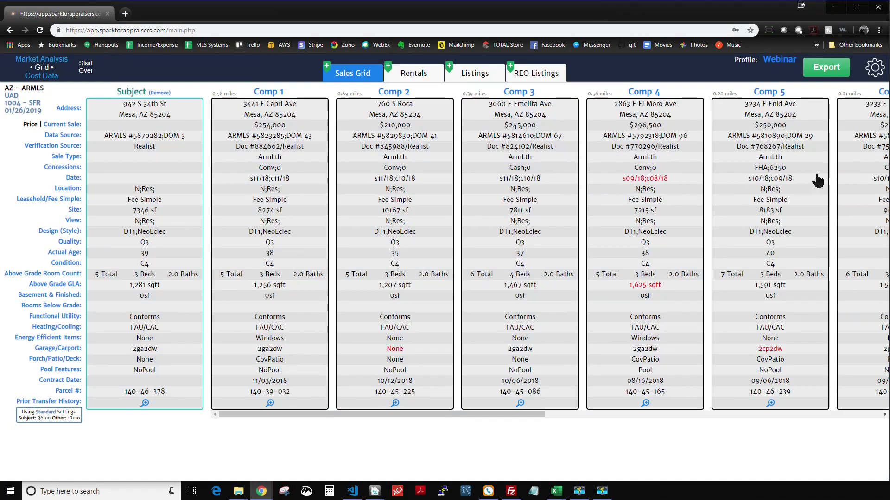
click(825, 69)
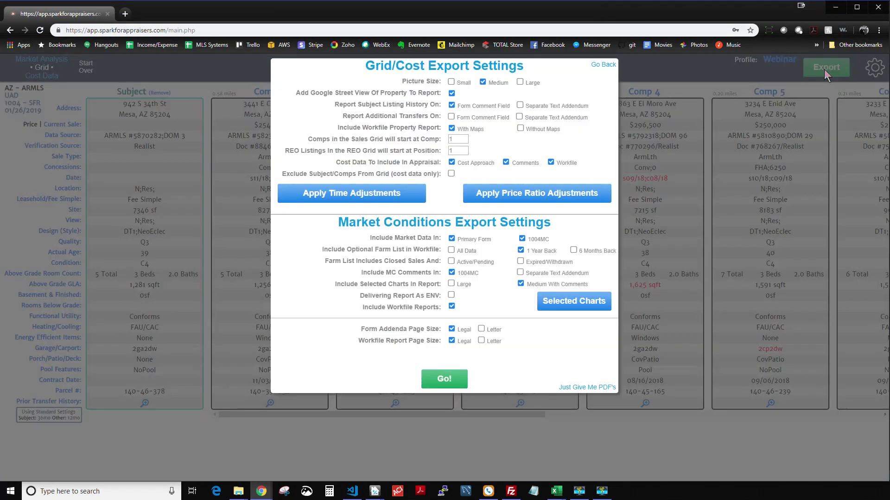
click(450, 379)
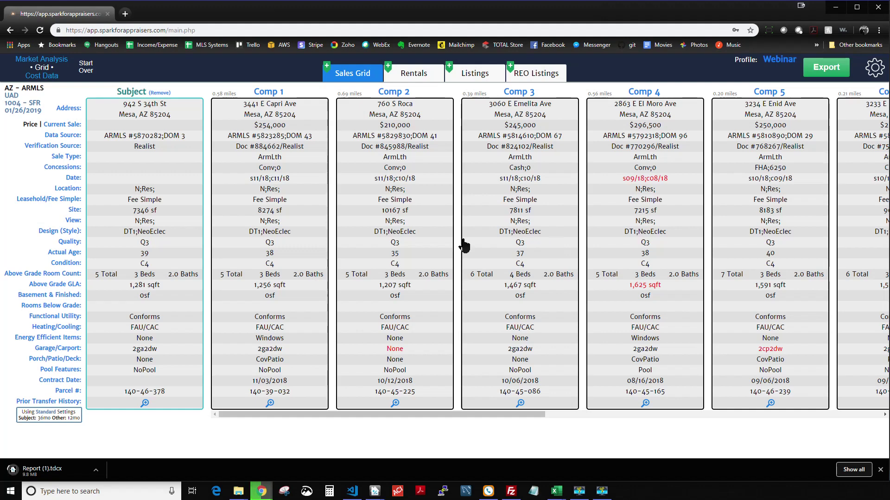
click(52, 479)
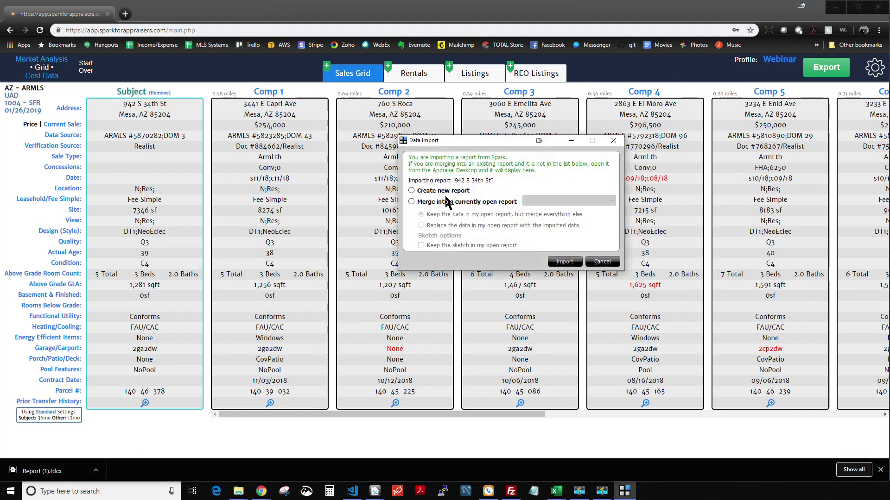
click(453, 202)
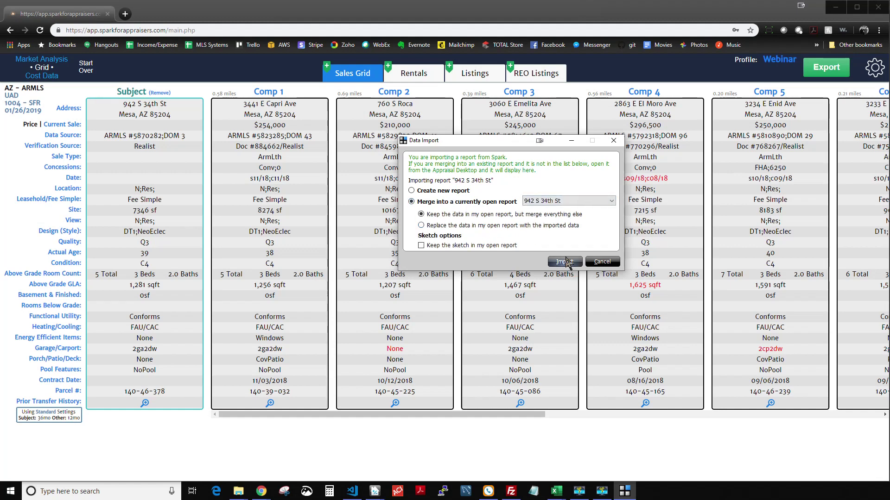
click(499, 224)
click(565, 262)
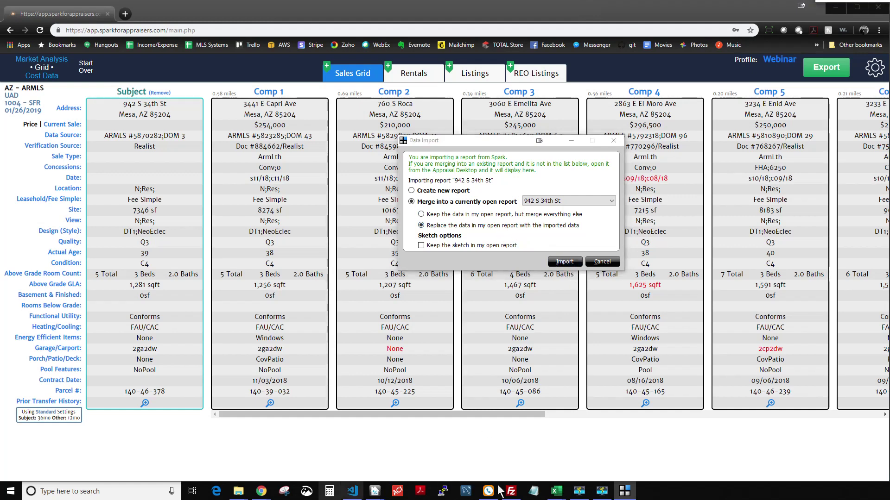
mouse_move(375, 491)
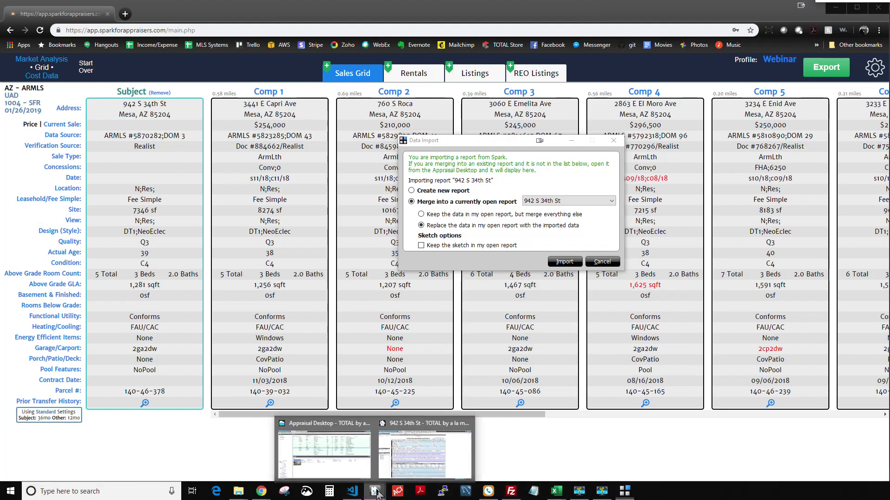
click(435, 468)
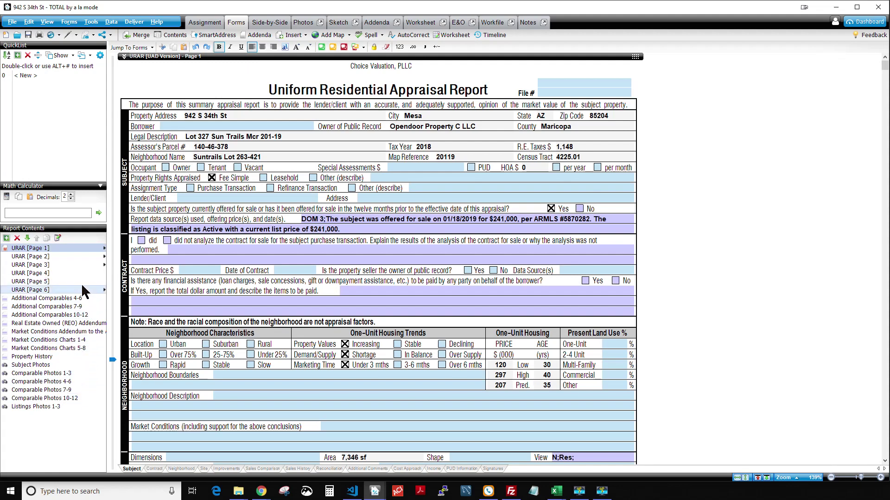
- Review URAR page 2, Market Conditions Charts 1-4 and 5-8, Comparable Photos 4-6 and 1-3, and Property History
click(62, 257)
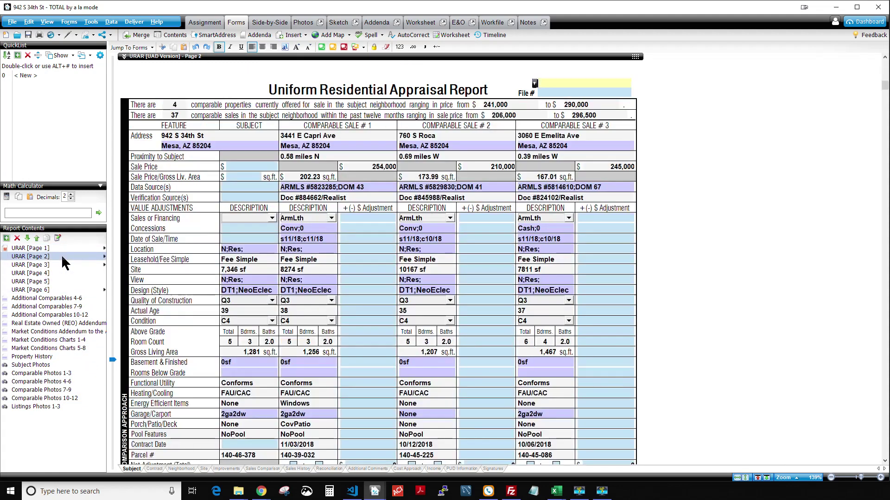
click(92, 332)
click(85, 340)
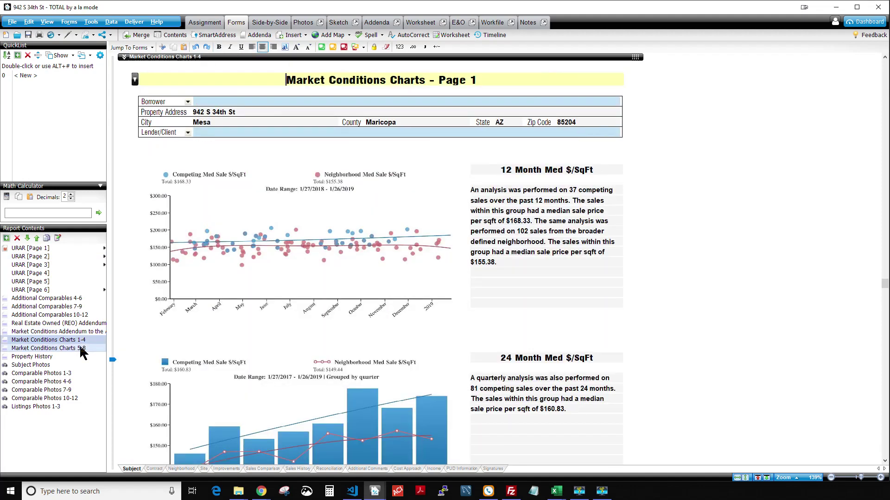
click(82, 349)
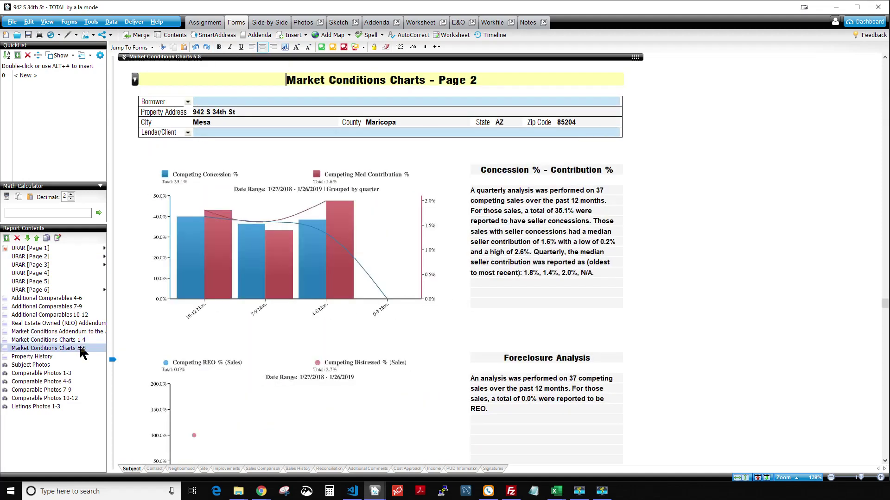
click(70, 381)
click(72, 373)
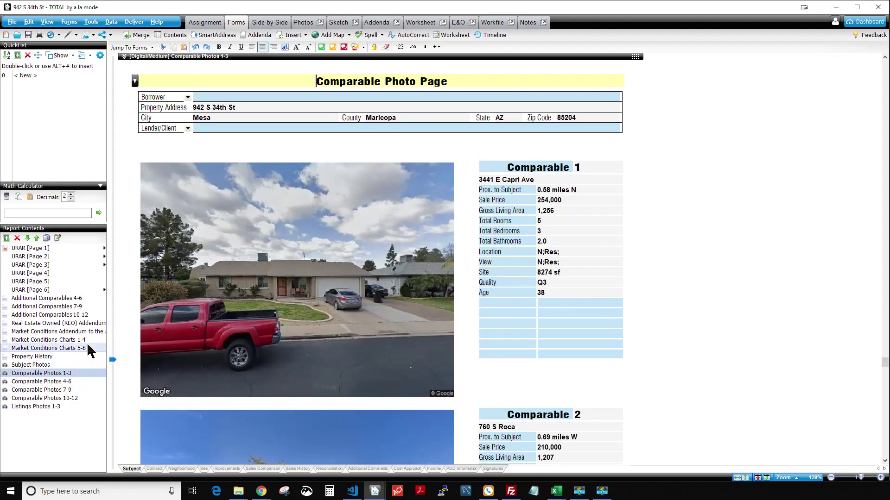
click(50, 358)
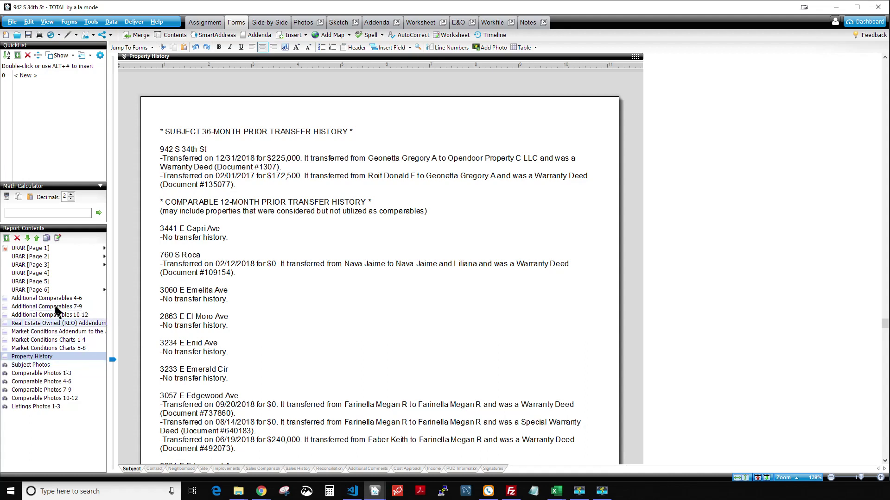
mouse_move(48, 248)
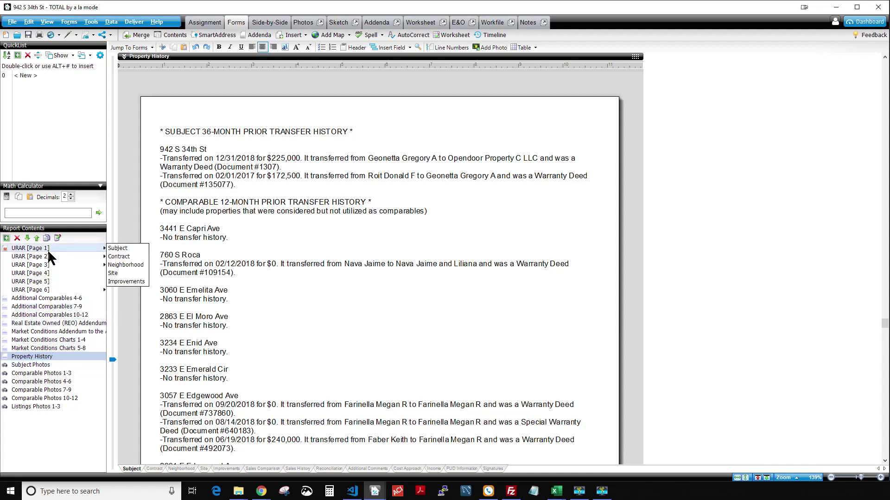
click(15, 22)
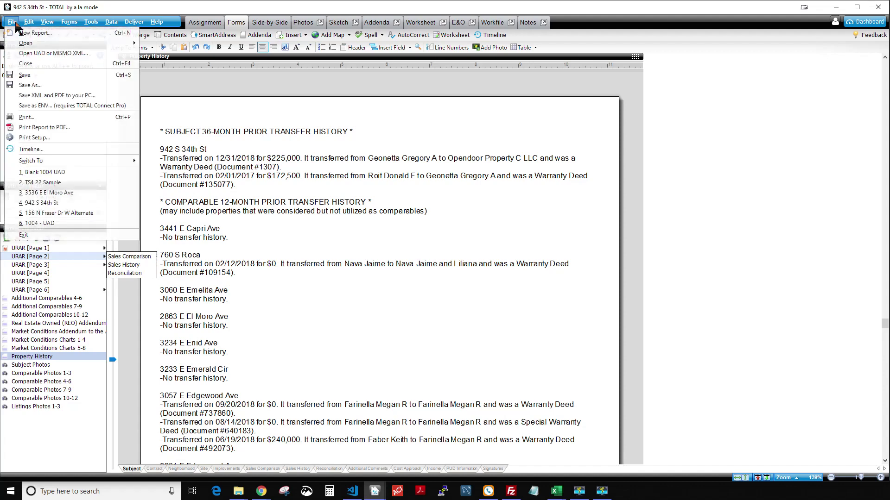
click(29, 76)
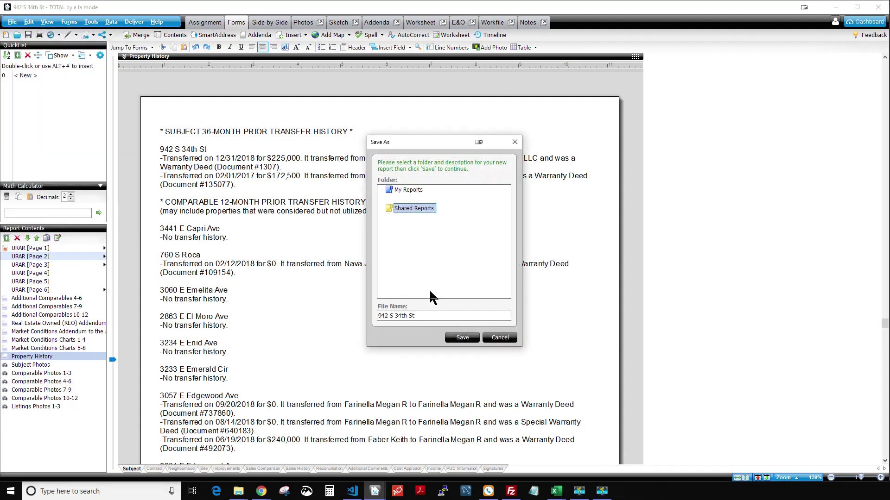
click(465, 342)
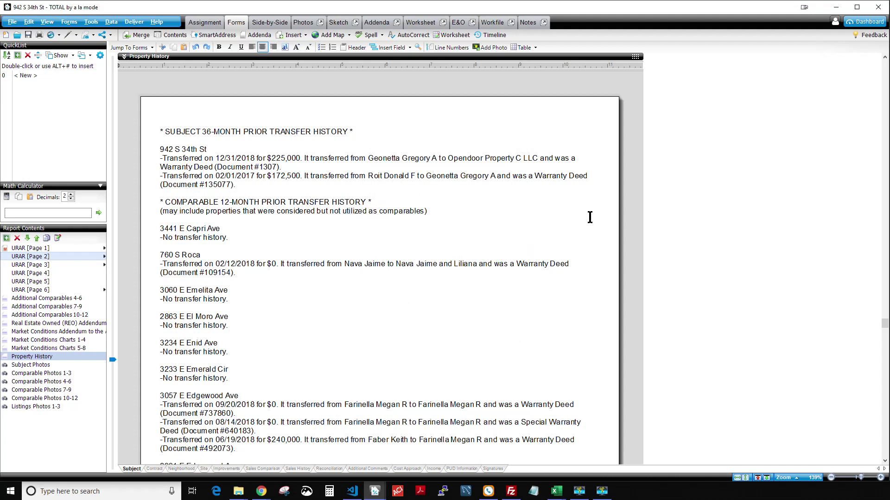
click(879, 7)
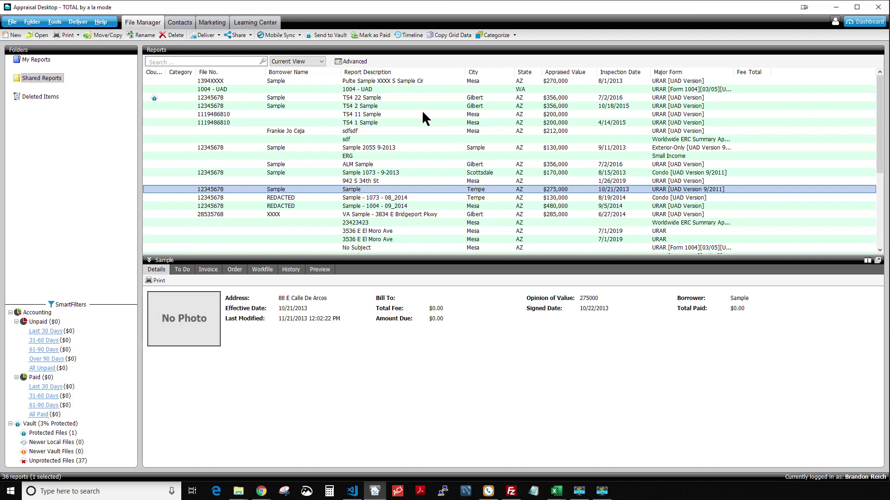
click(375, 181)
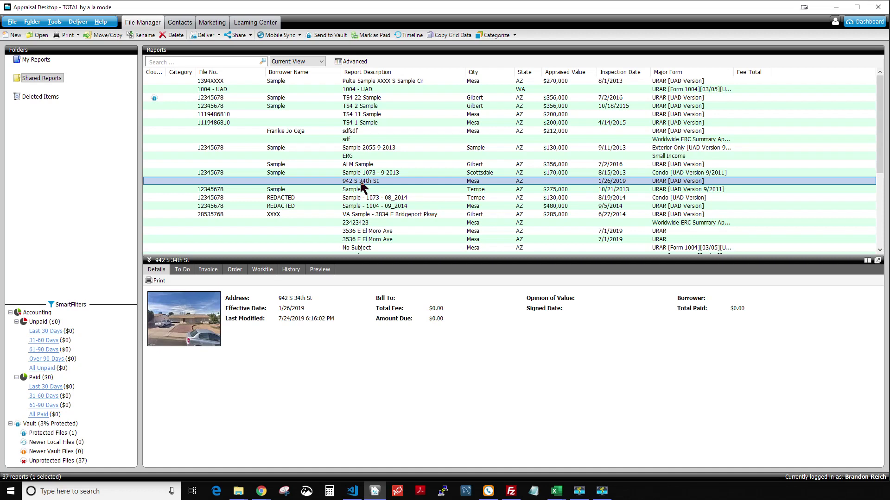
right_click(363, 187)
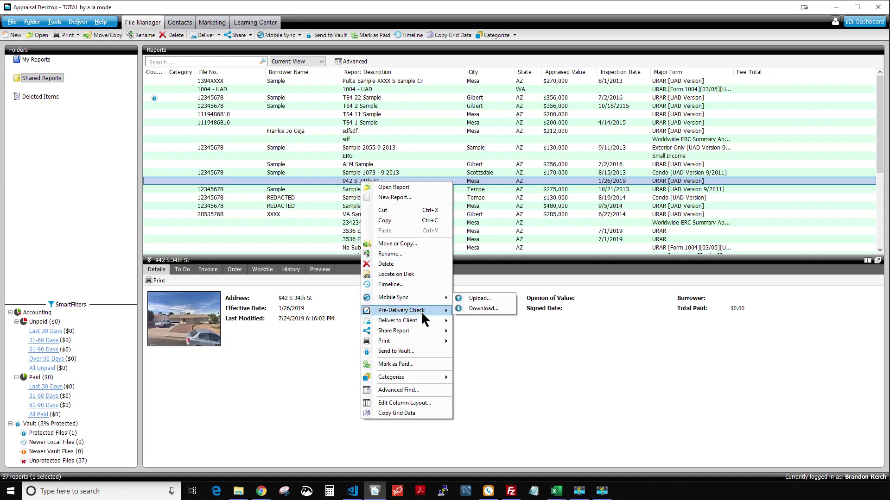
mouse_move(422, 319)
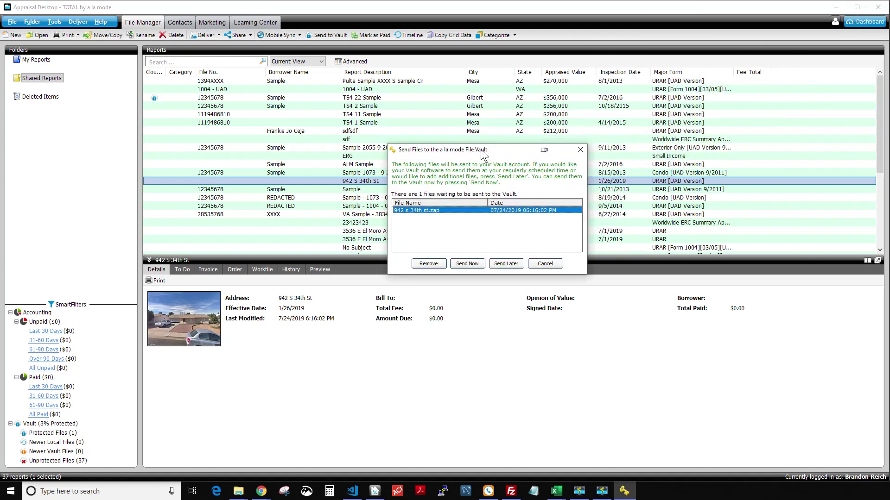
click(474, 264)
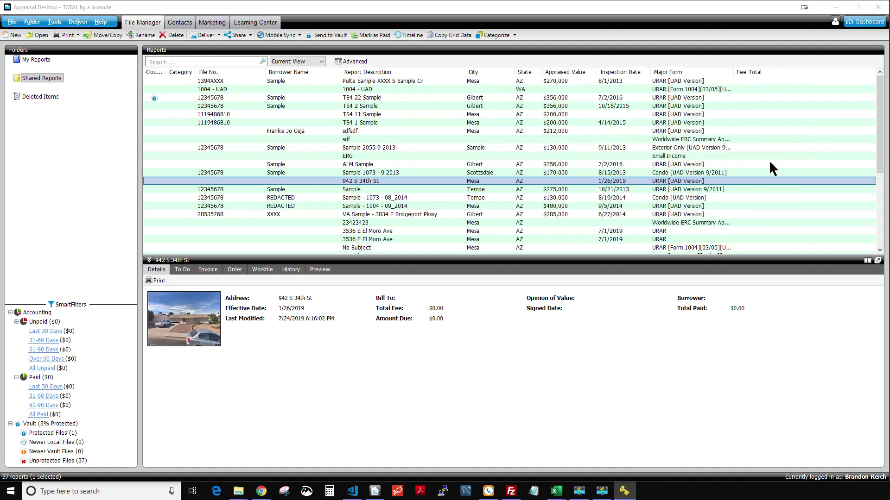
click(763, 149)
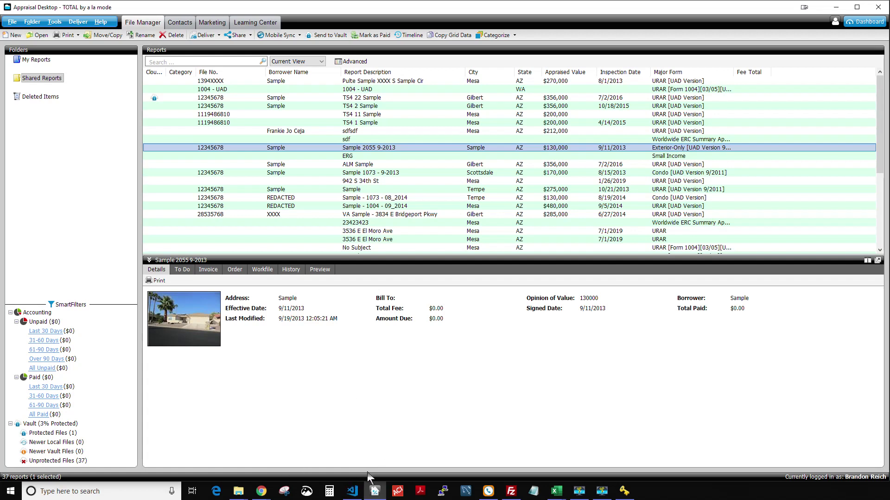
mouse_move(261, 491)
click(345, 448)
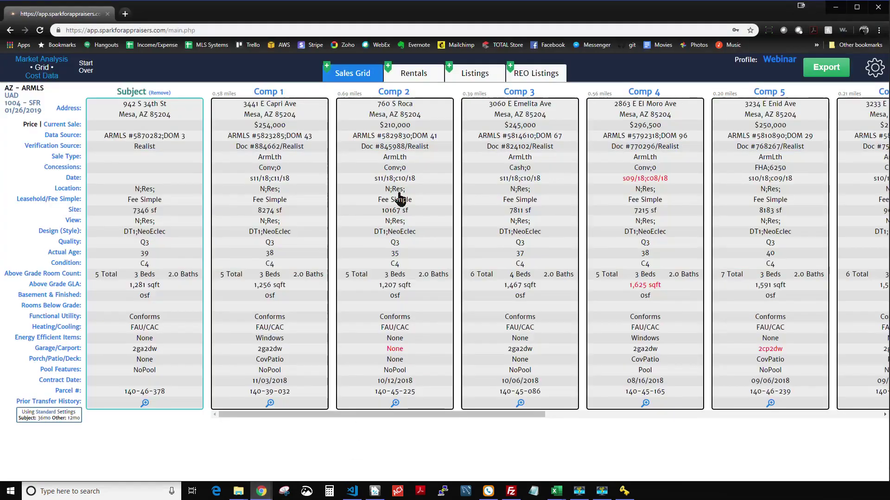
click(125, 14)
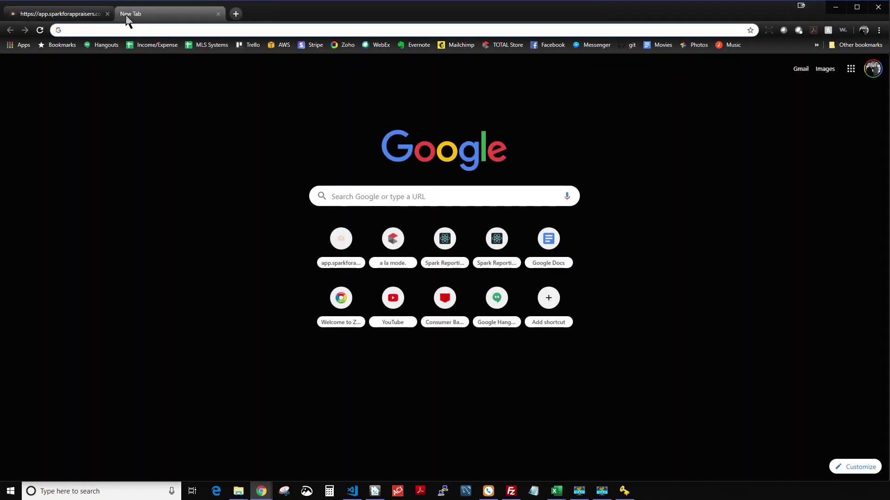
text(titan)
key(Return)
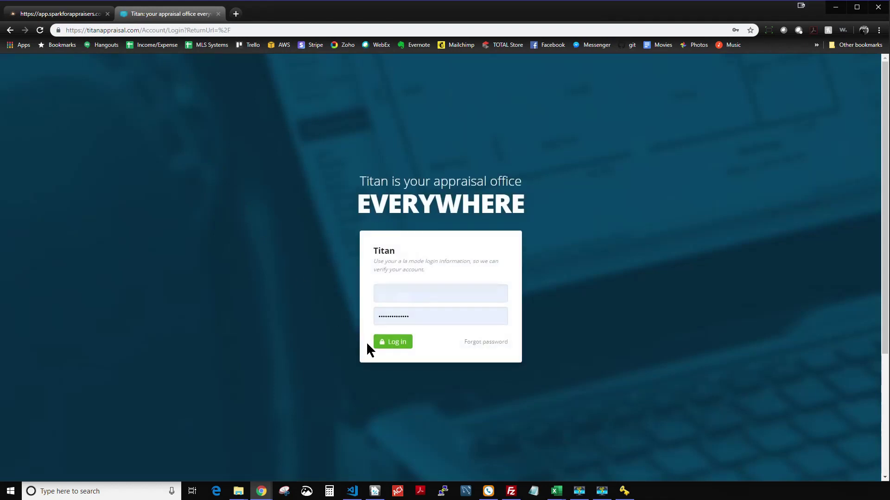
click(394, 352)
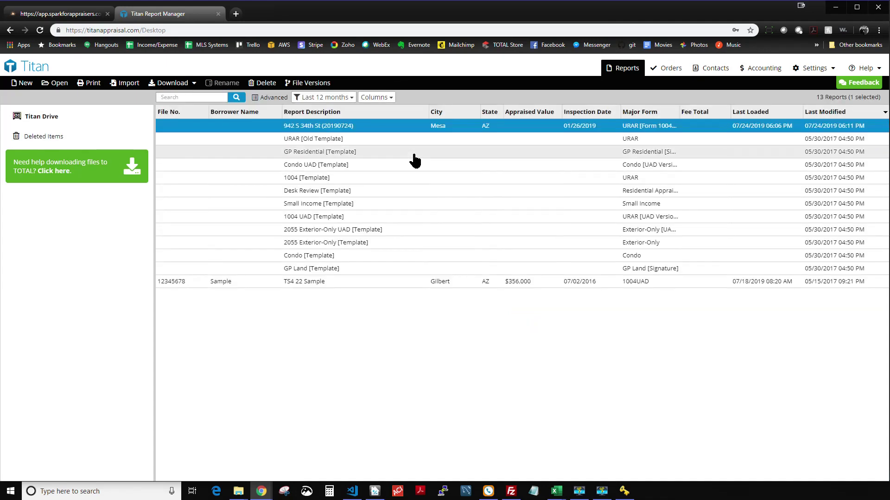
double_click(337, 131)
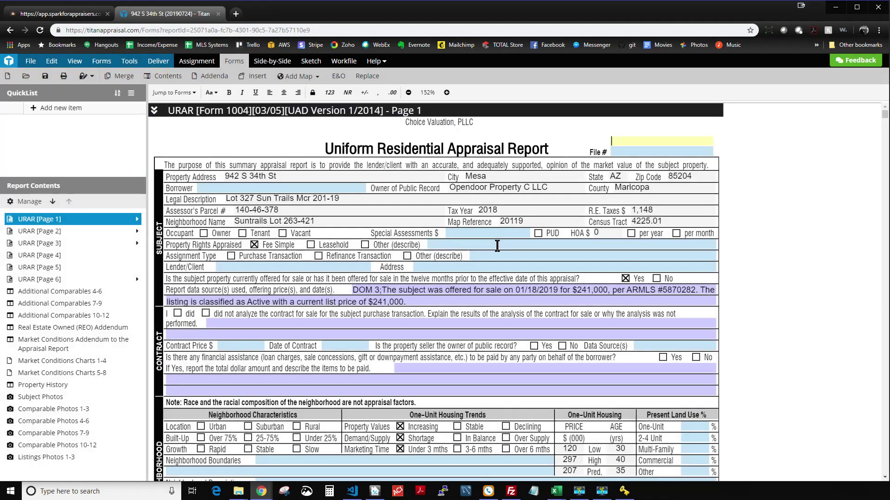
- Scroll through URAR page 1, then review URAR page 2 and the Property History addendum
scroll(493, 260, down, 1)
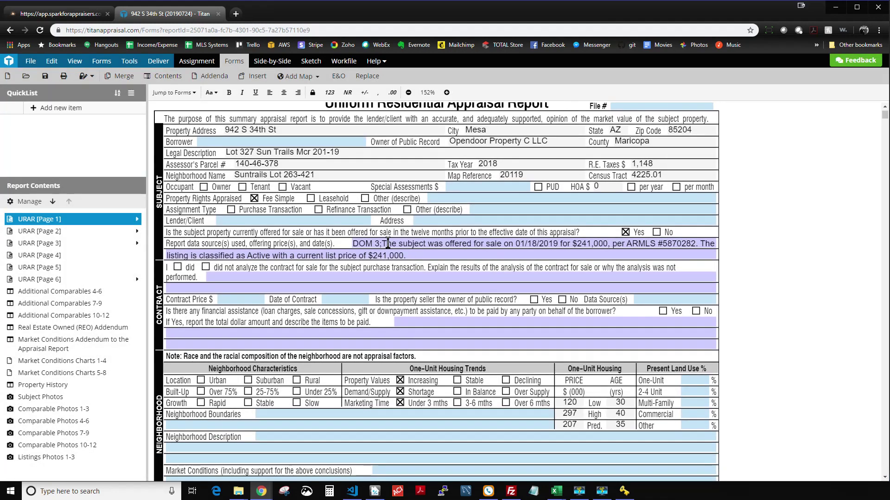
scroll(472, 181, up, 1)
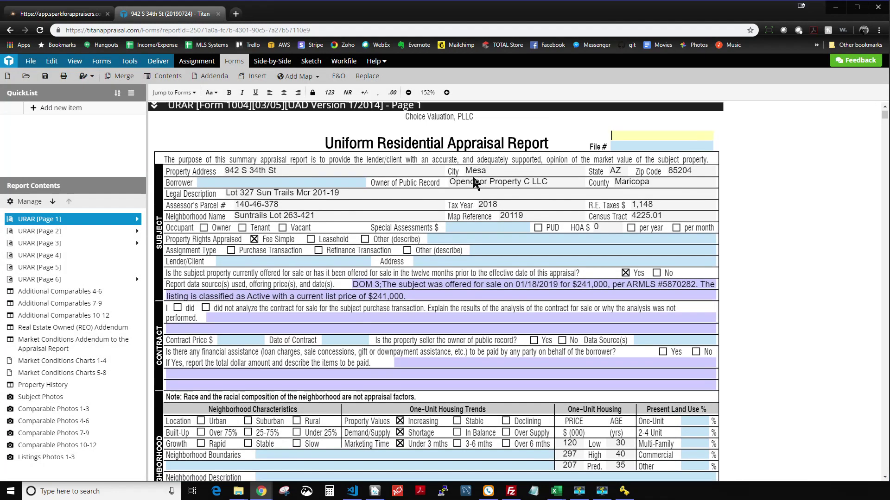
scroll(419, 428, down, 1)
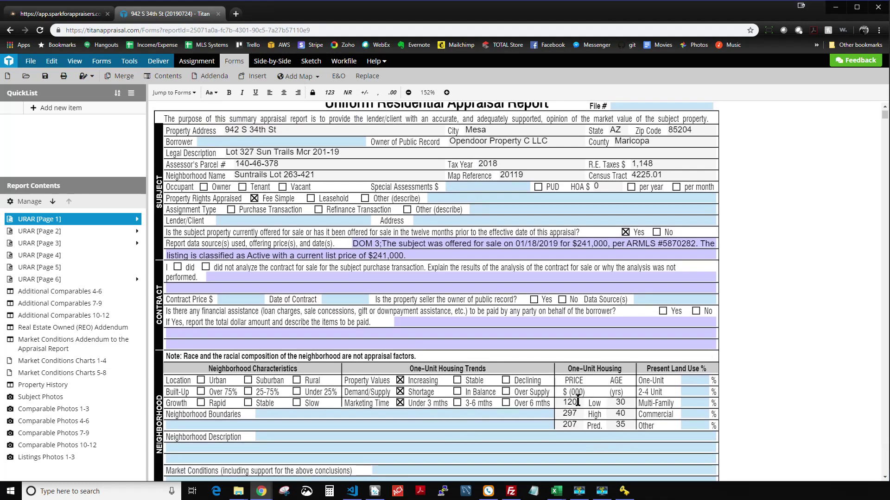
scroll(538, 301, up, 1)
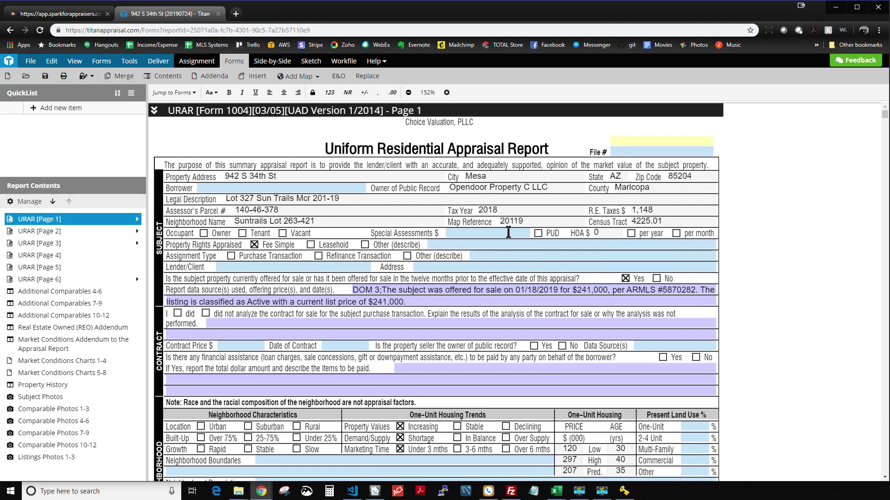
click(66, 234)
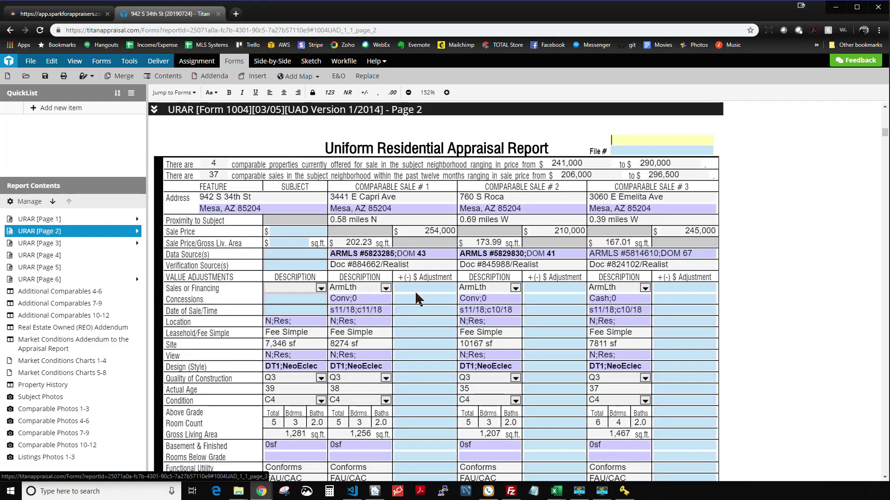
scroll(416, 291, down, 8)
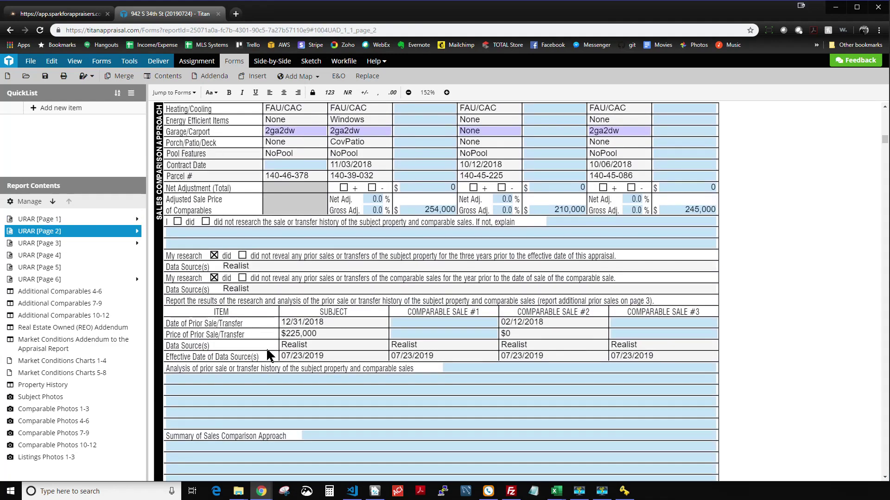
click(75, 385)
scroll(455, 355, down, 2)
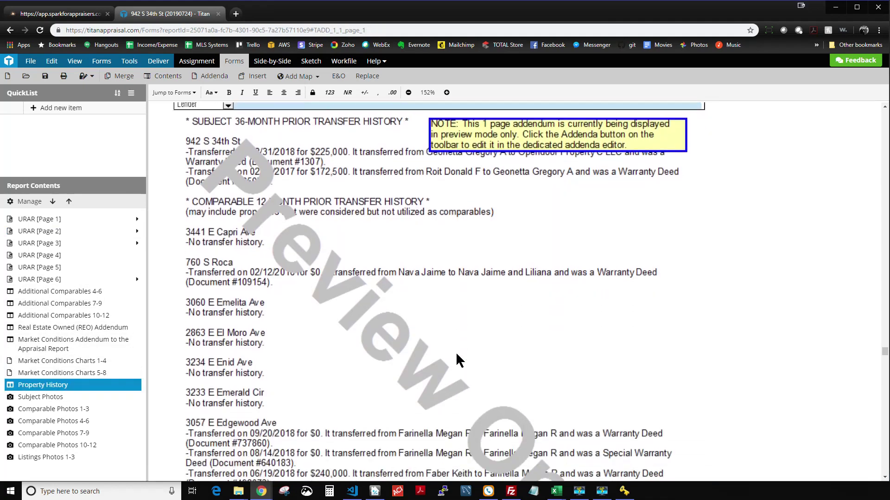
scroll(456, 355, up, 2)
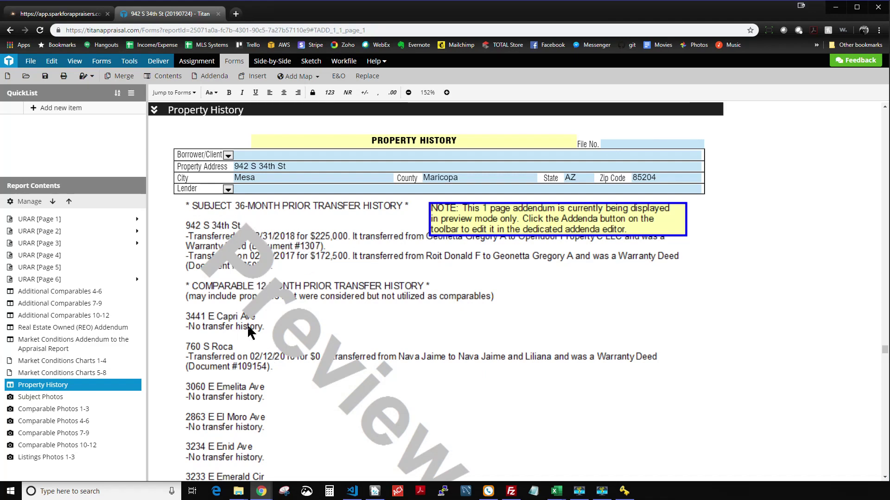
scroll(250, 331, down, 5)
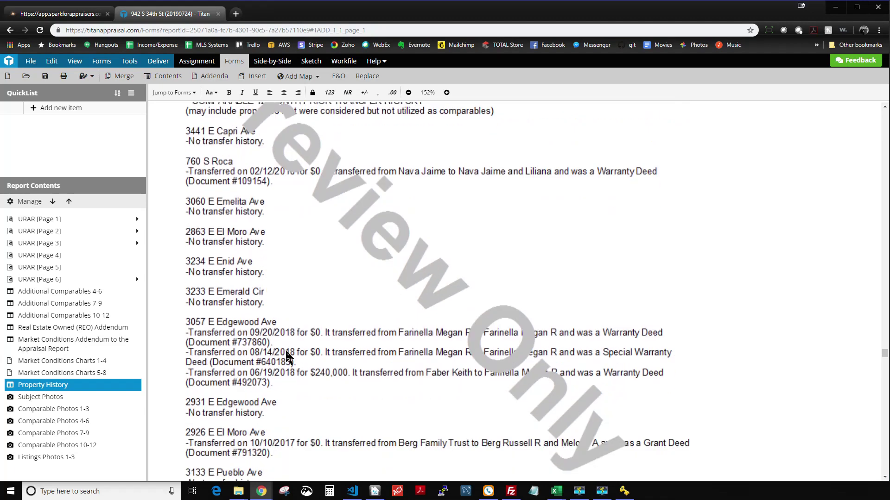
- Review Additional Comparables 4-6, 7-9 and 10-12, the REO addendum and Market Conditions Addendum
click(61, 292)
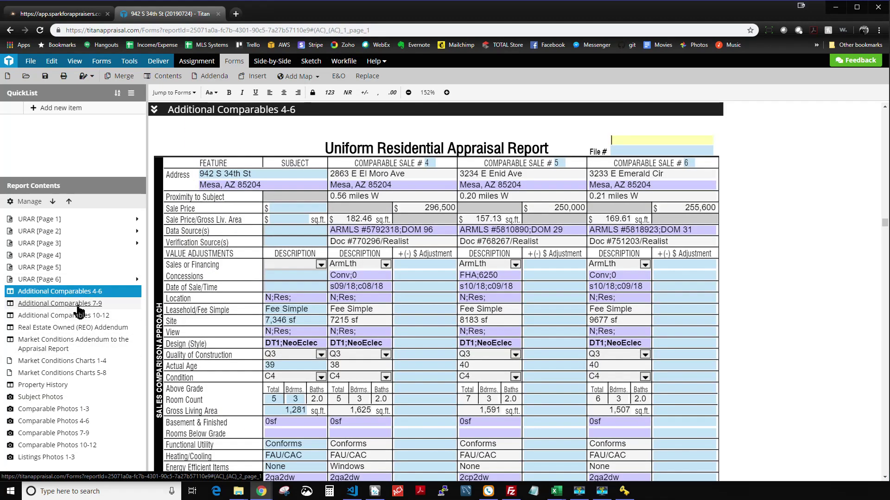
click(78, 304)
click(79, 316)
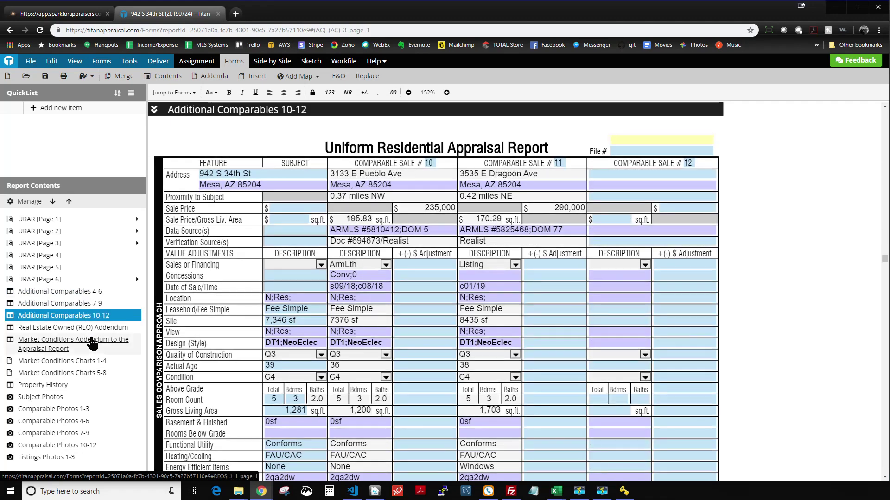
click(85, 328)
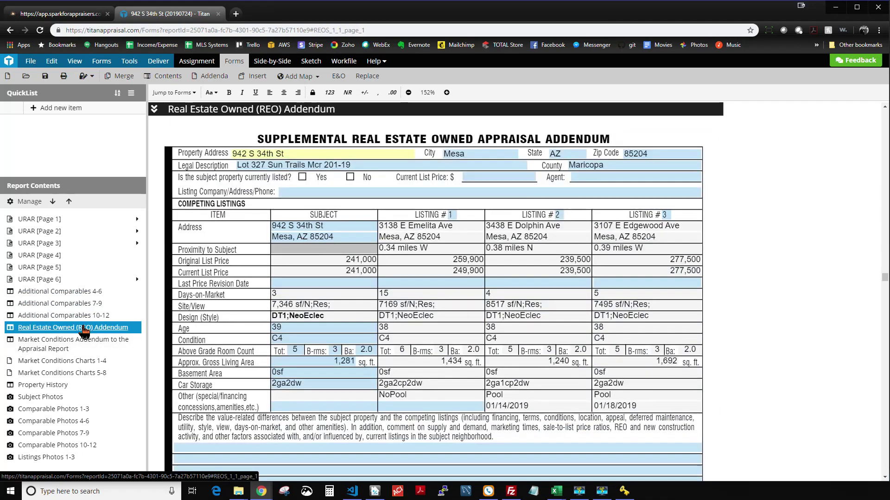
click(77, 345)
scroll(362, 396, down, 1)
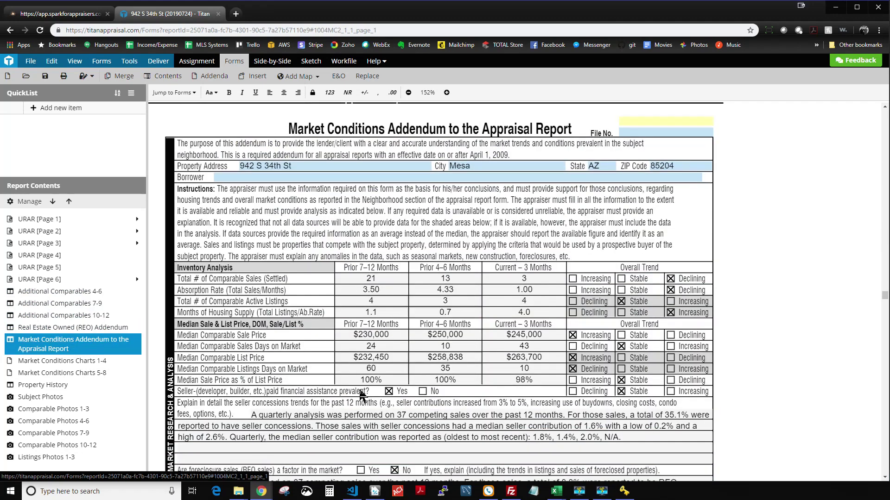
scroll(361, 396, down, 5)
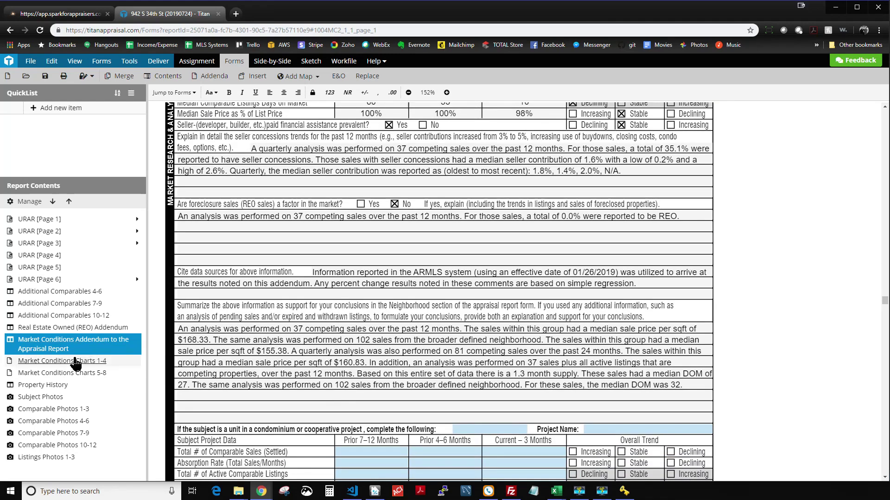
- Check Market Conditions Charts 1-4 and 5-8 and the comparable and listing photo pages, then open the Workfile
click(74, 361)
scroll(361, 363, down, 8)
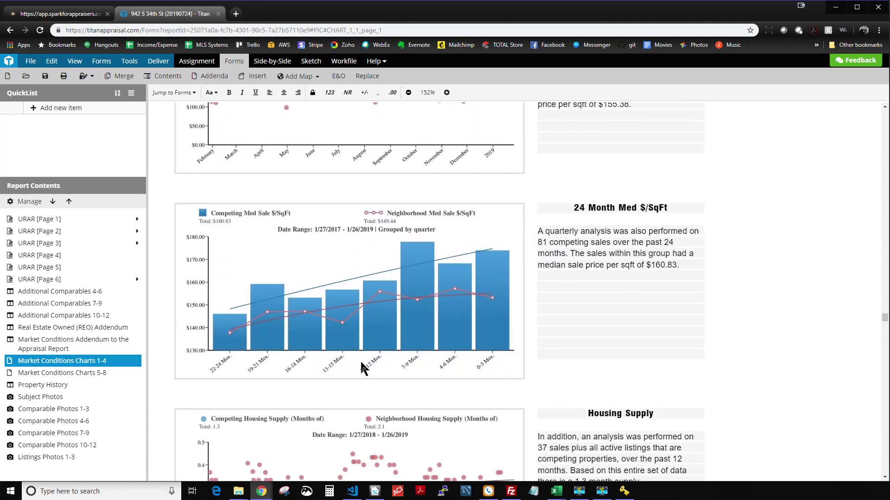
click(82, 375)
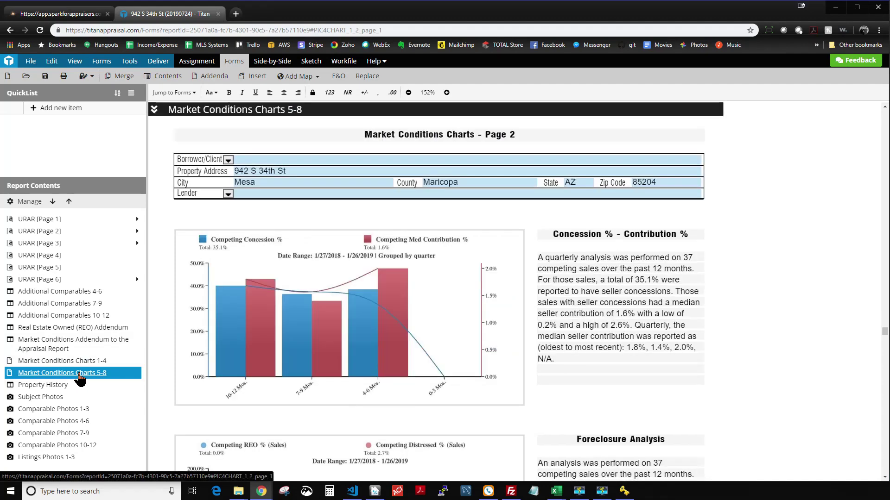
click(44, 409)
click(63, 422)
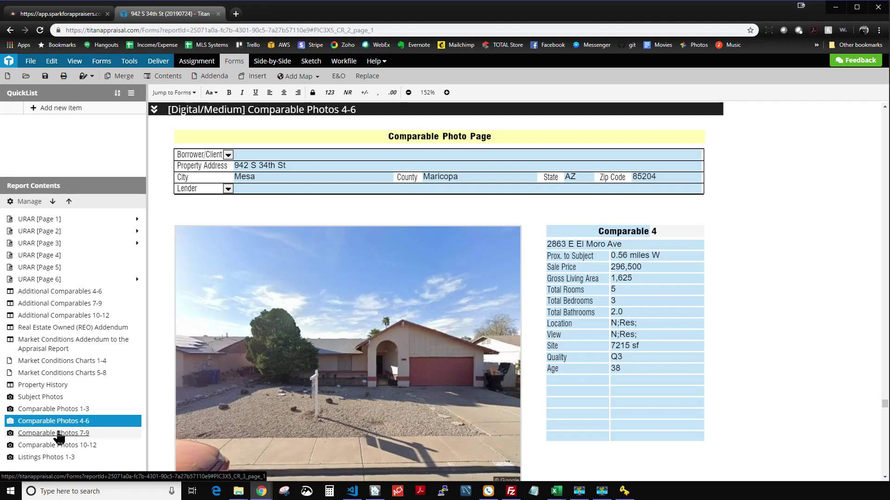
click(64, 458)
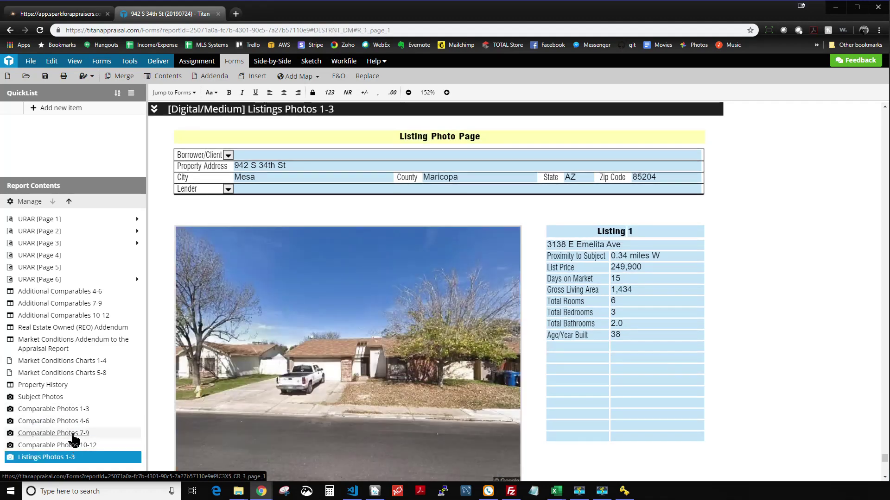
click(73, 436)
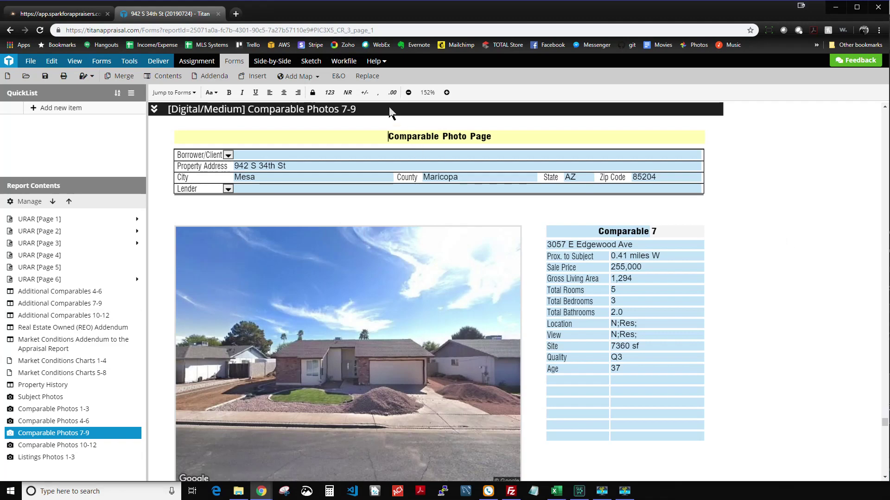
click(344, 62)
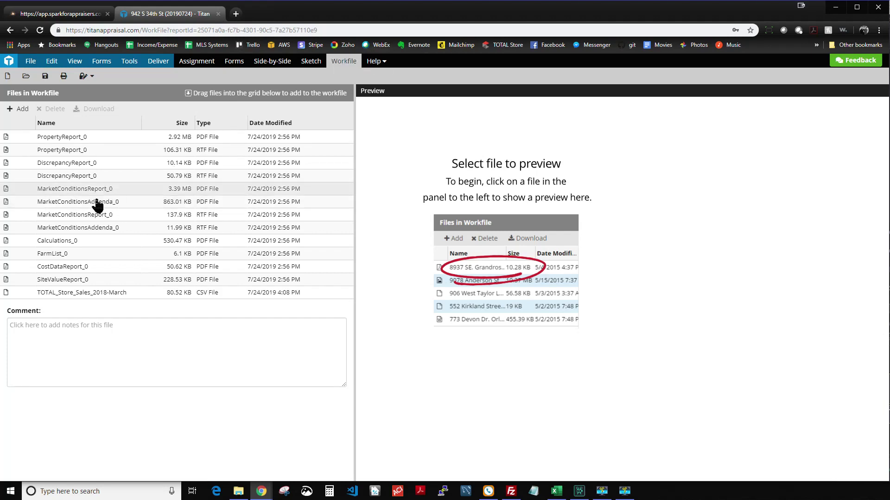
- Preview SiteValueReport_0, then the RTF and PDF MarketConditionsReport_0 files in the workfile
click(89, 283)
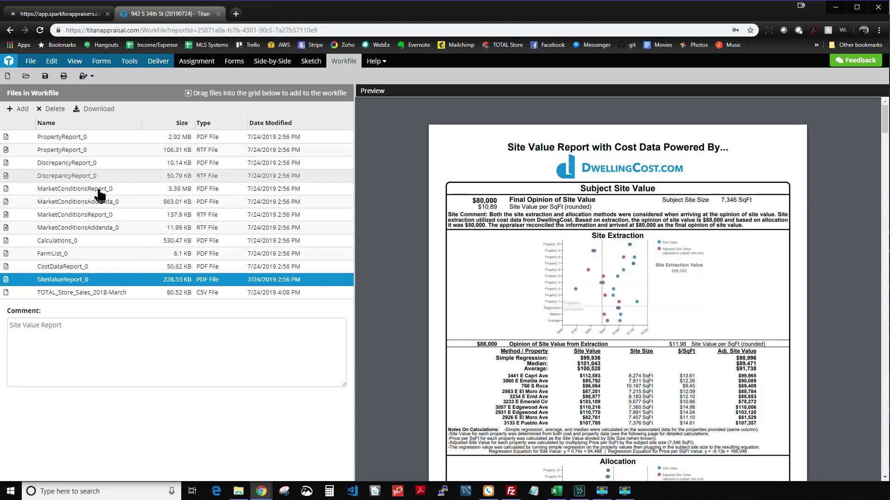
click(108, 215)
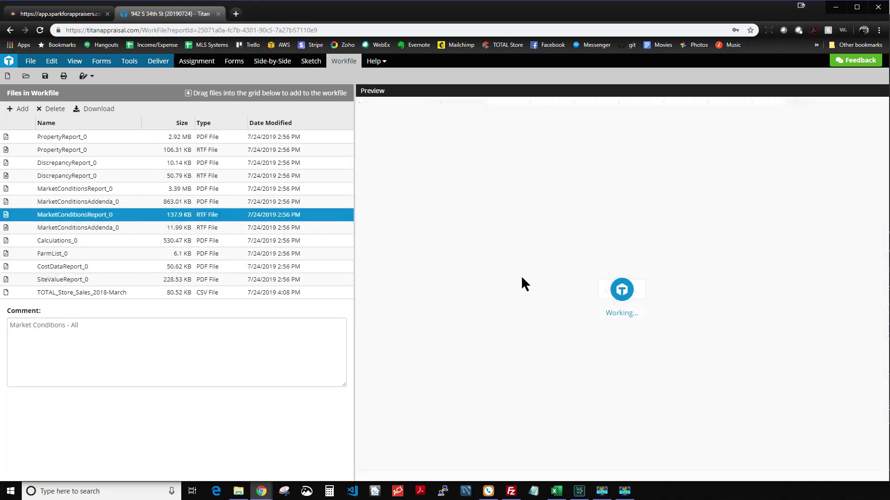
scroll(522, 278, down, 1)
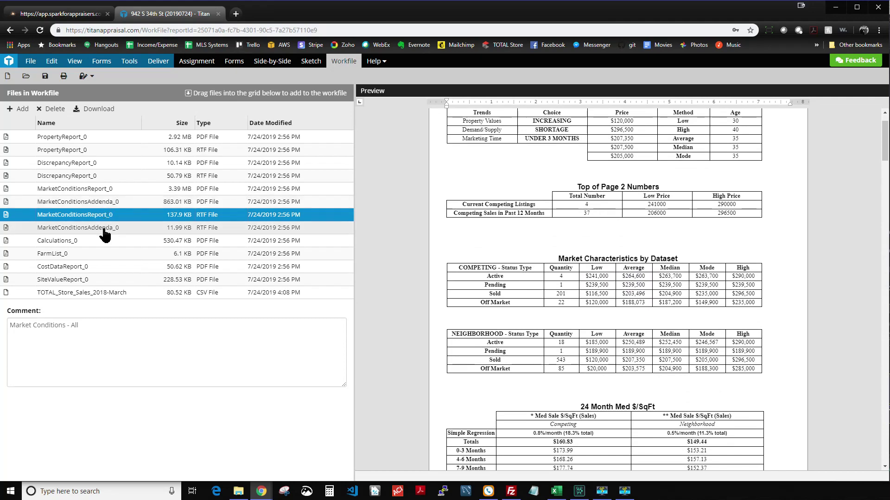
click(97, 188)
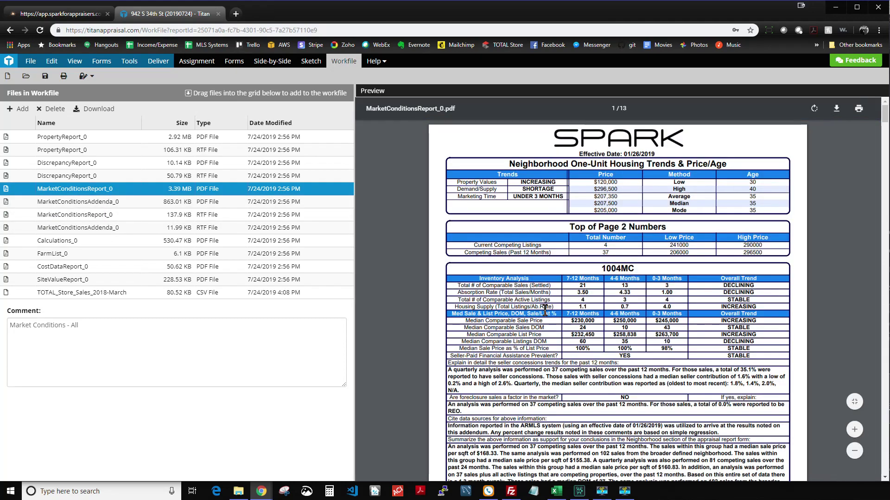
scroll(545, 311, down, 15)
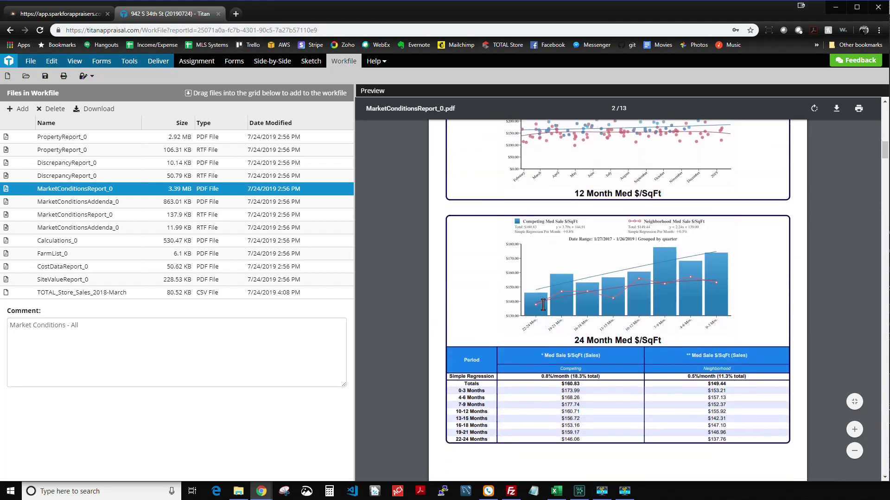
scroll(542, 304, up, 4)
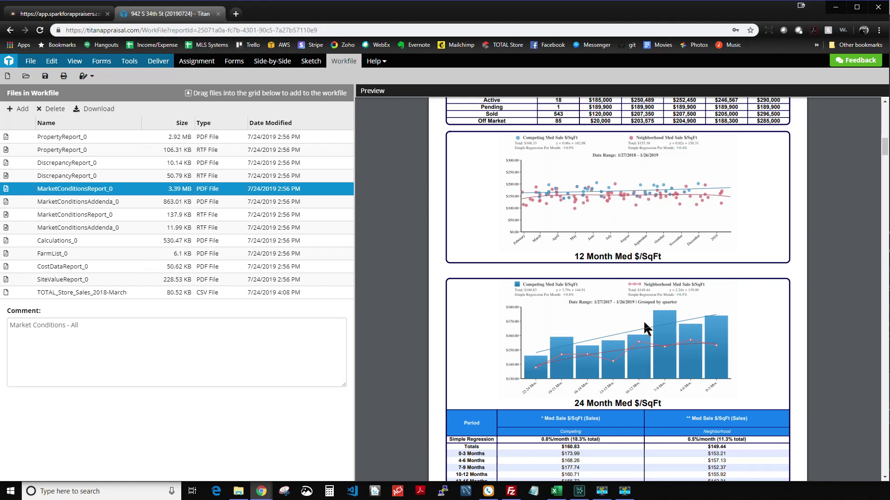
scroll(593, 315, down, 10)
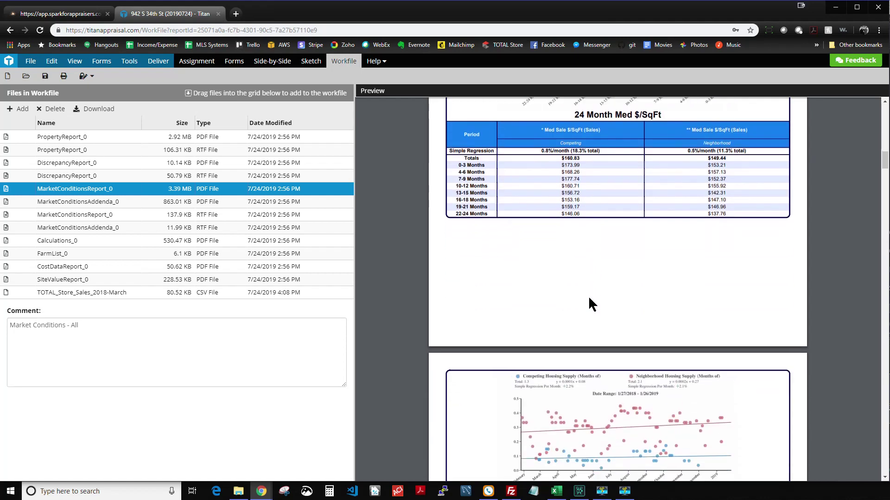
scroll(660, 277, down, 4)
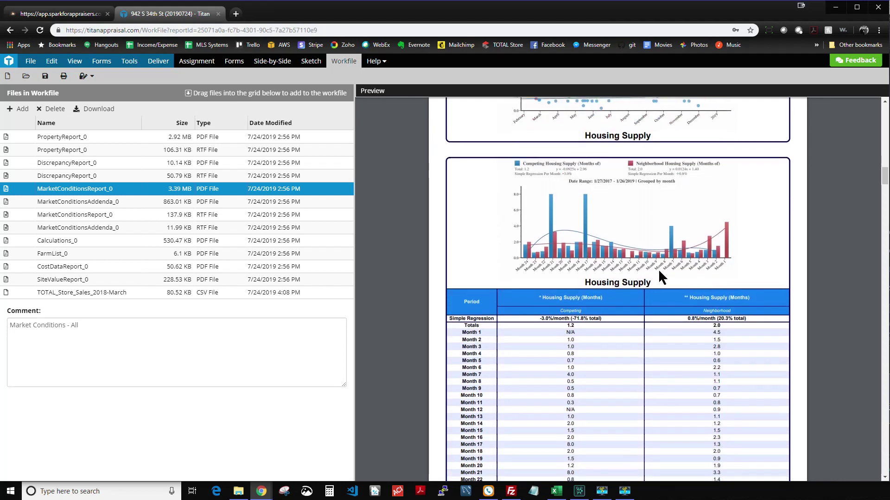
scroll(633, 250, up, 4)
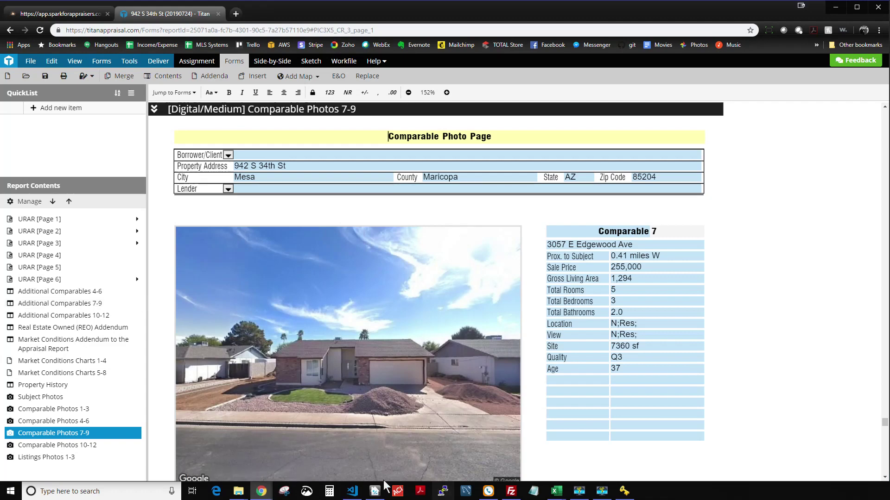
click(375, 492)
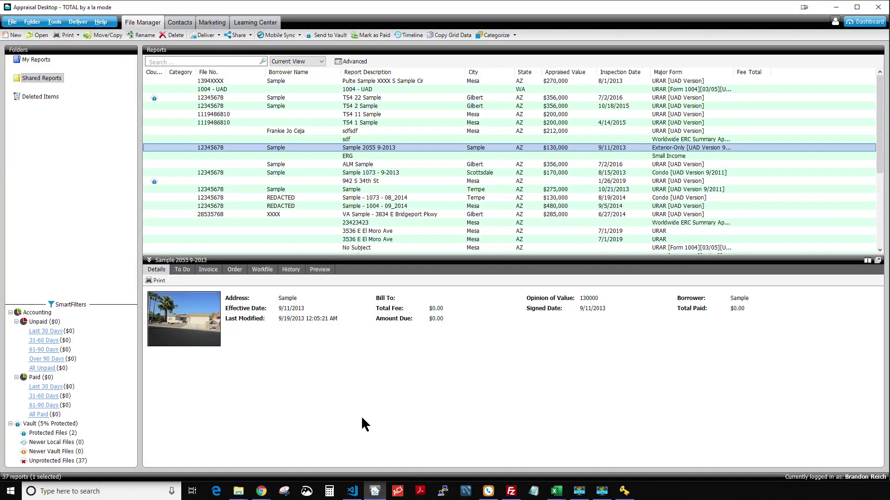
mouse_move(261, 492)
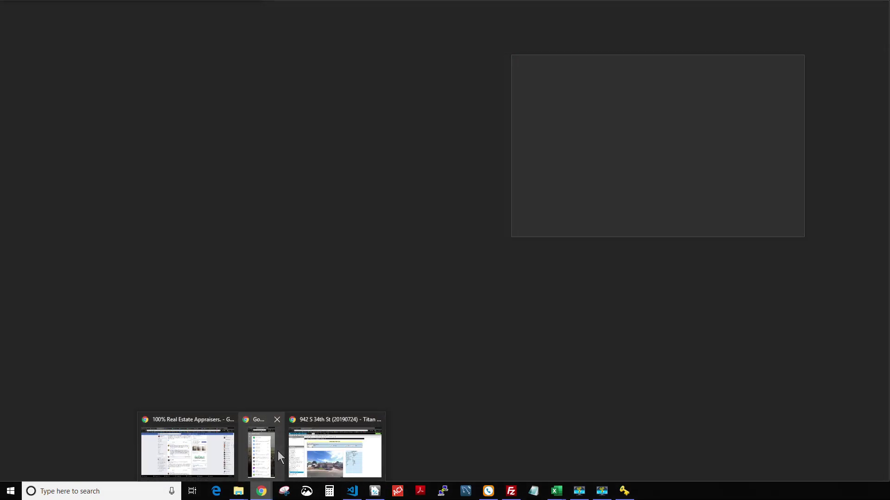
click(308, 457)
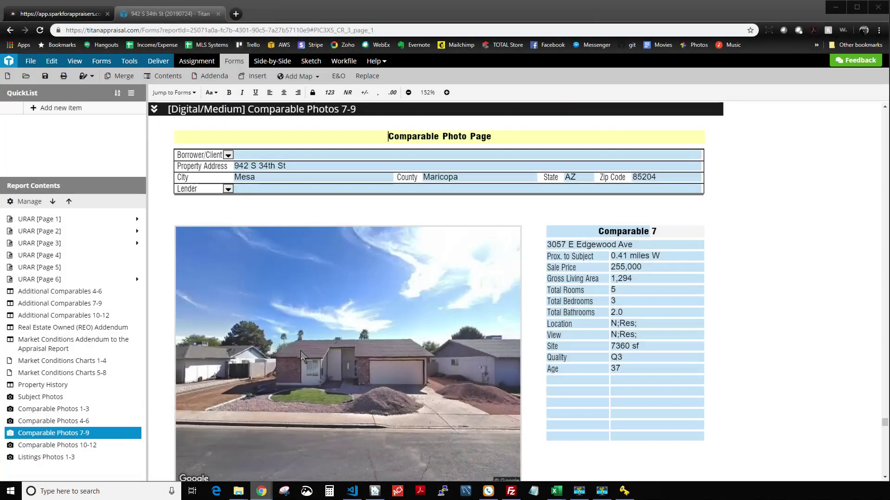
click(60, 13)
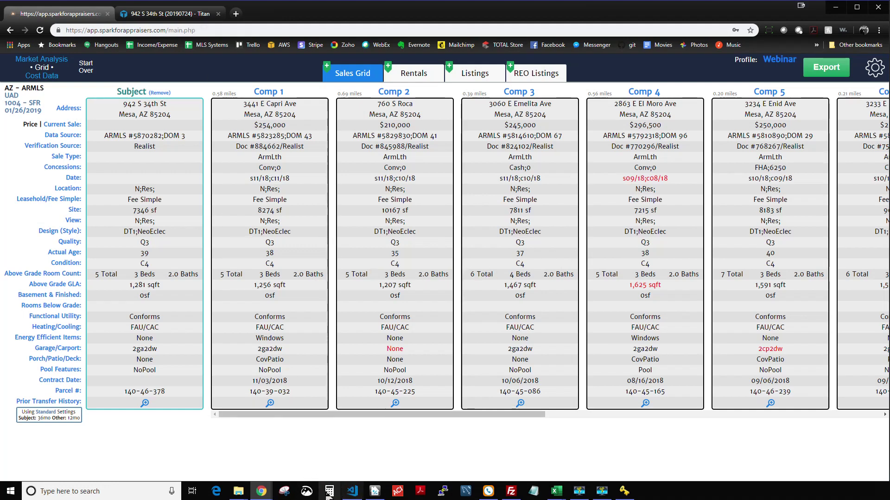
click(374, 492)
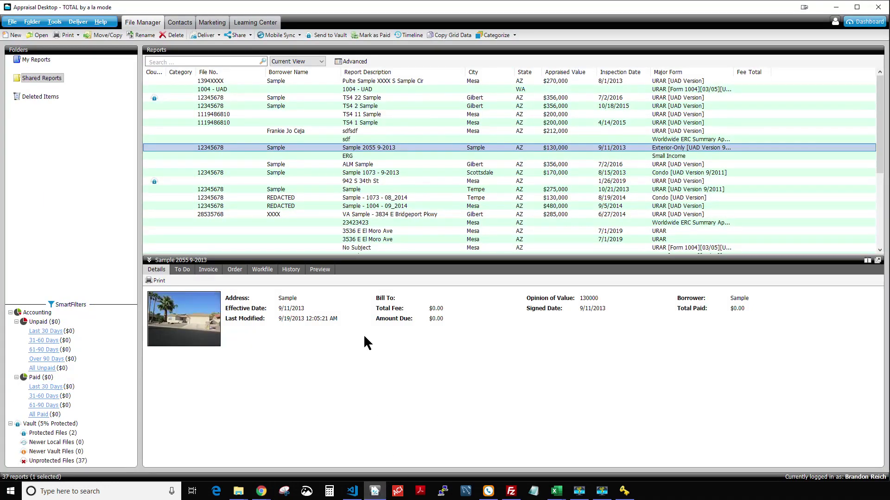
click(360, 176)
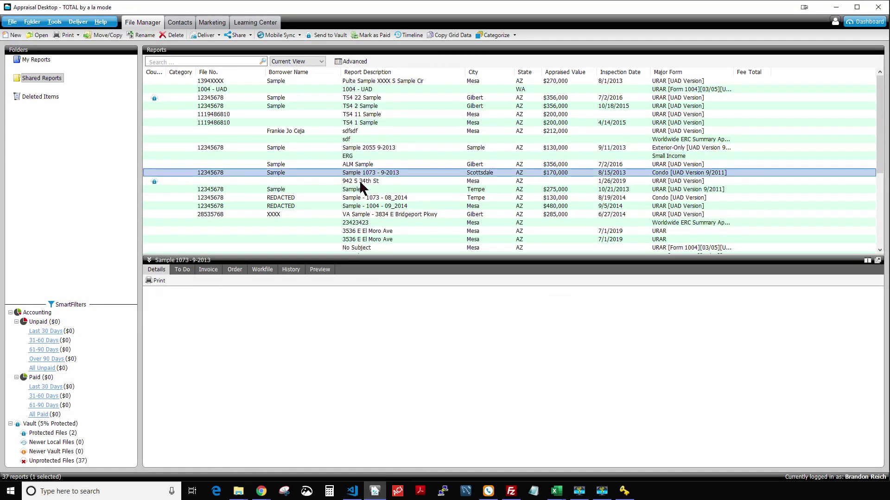
click(360, 180)
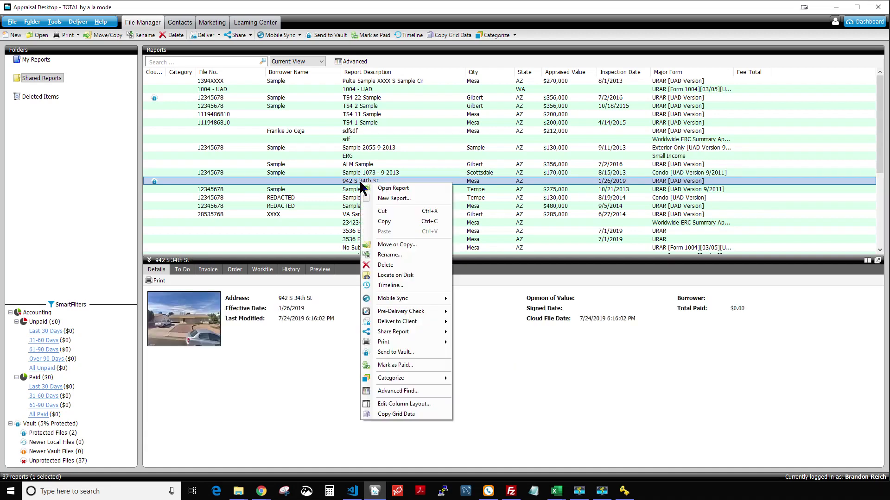
right_click(361, 182)
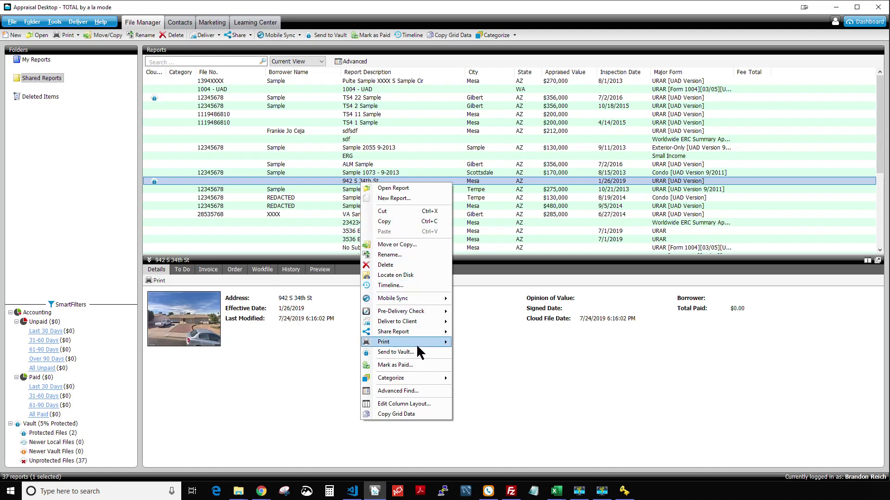
click(538, 214)
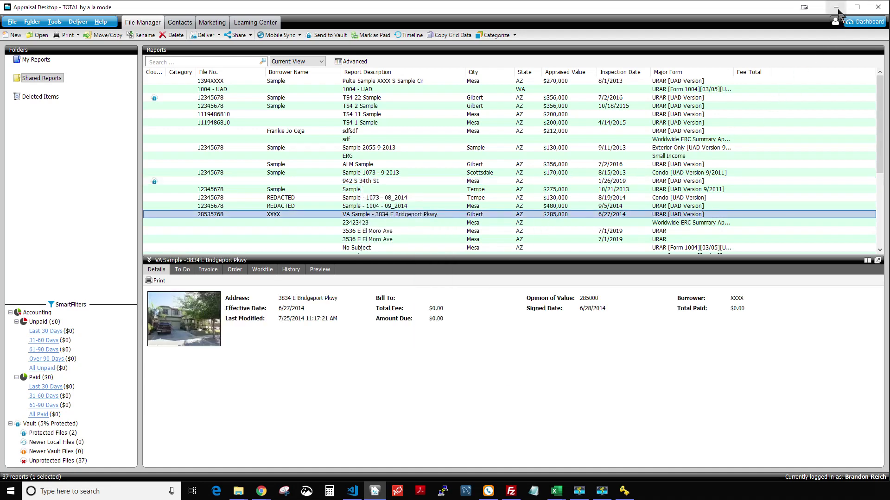
click(261, 491)
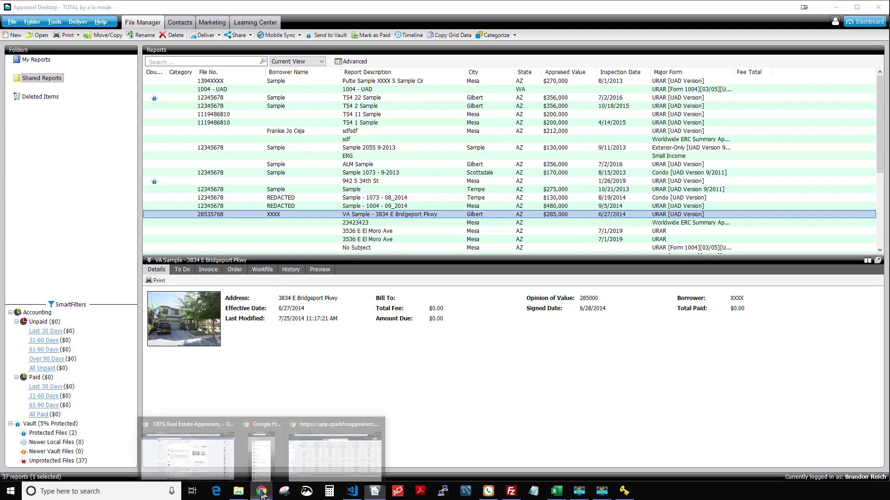
click(297, 461)
click(167, 14)
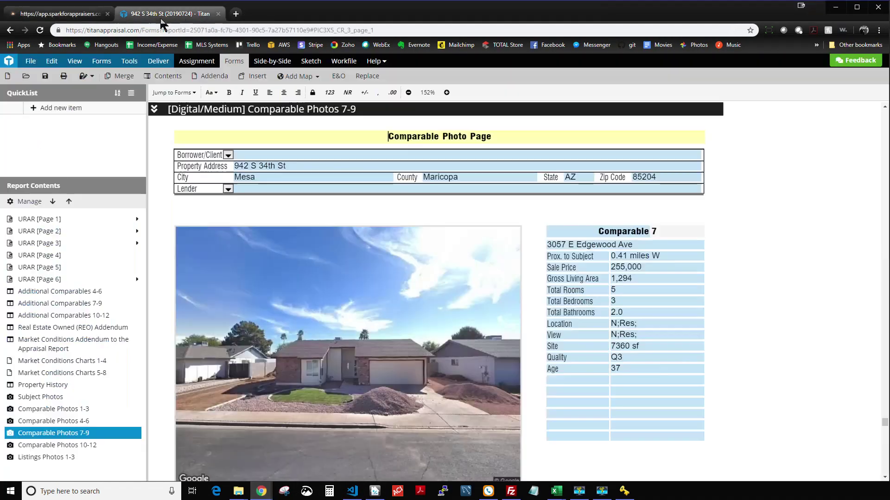
click(28, 64)
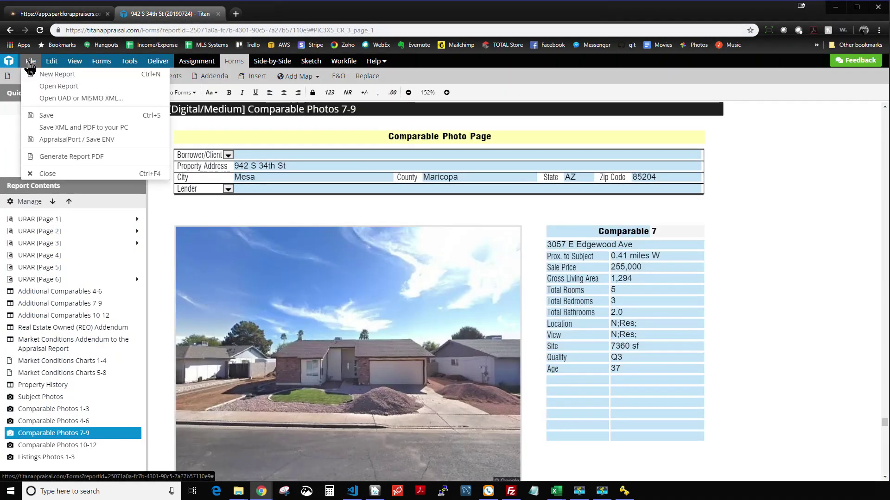
click(55, 179)
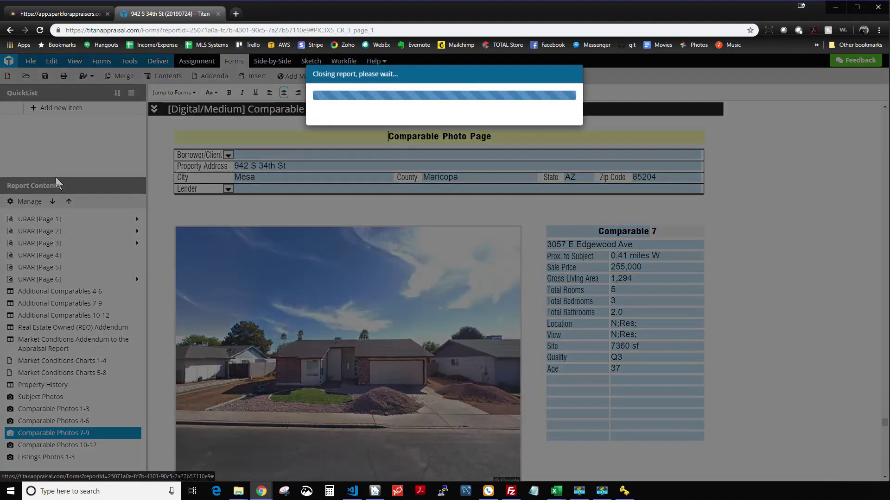